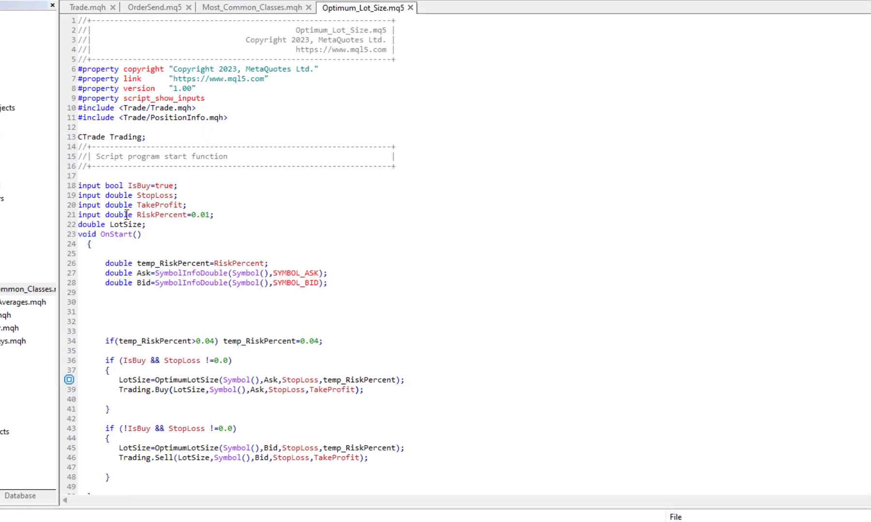
- Highlight the IsBuy, StopLoss, TakeProfit, RiskPercent inputs and the LotSize declaration
{"action": "double_click", "coordinate": [139, 186]}
{"action": "double_click", "coordinate": [155, 196]}
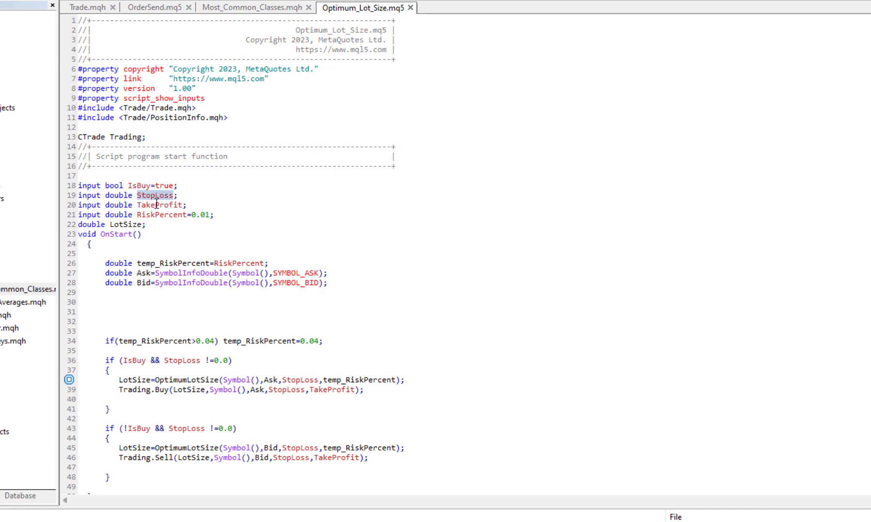
{"action": "double_click", "coordinate": [157, 205]}
{"action": "double_click", "coordinate": [145, 225]}
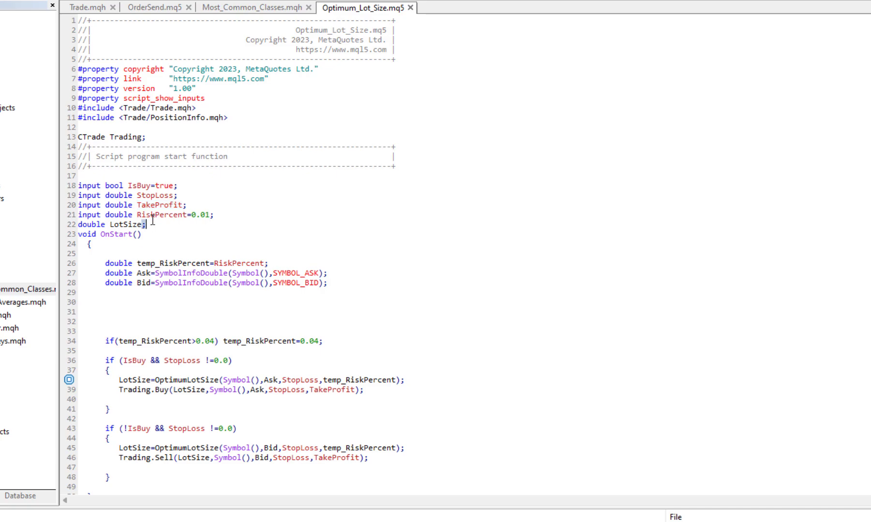
{"action": "double_click", "coordinate": [155, 215]}
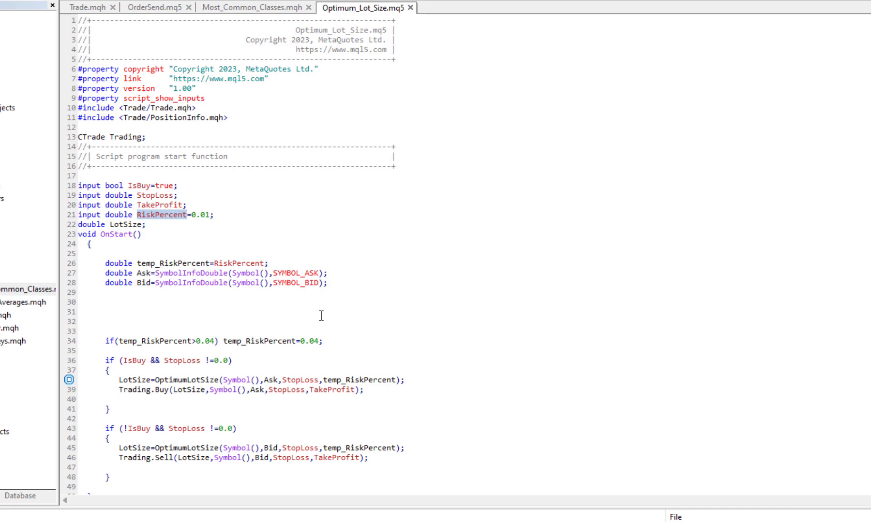
- Highlight the buy-order block and the negated IsBuy sell condition in OnStart
{"action": "scroll", "coordinate": [322, 316], "scroll_direction": "down", "scroll_amount": 5}
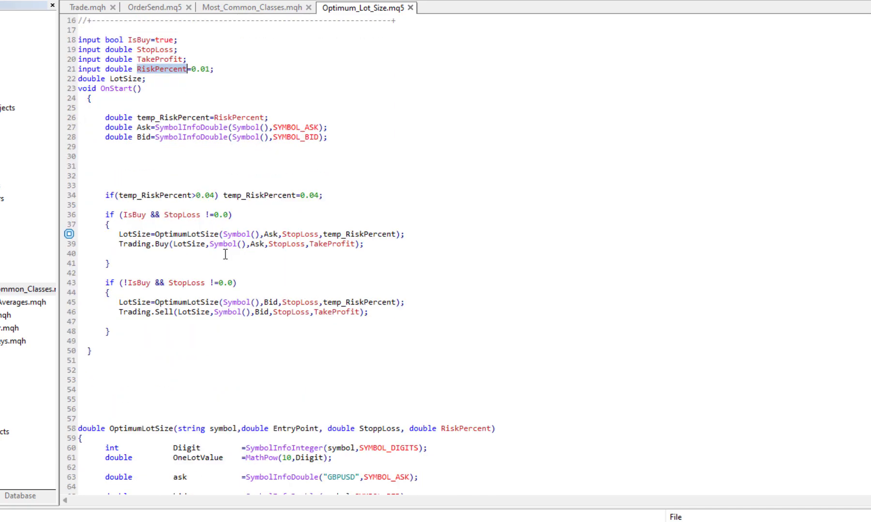
{"action": "left_click_drag", "start_coordinate": [105, 215], "coordinate": [128, 262]}
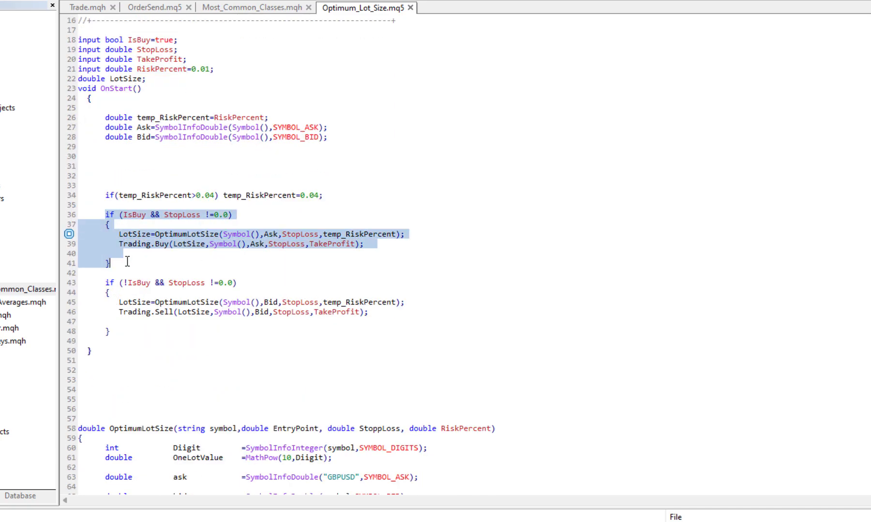
{"action": "double_click", "coordinate": [136, 215]}
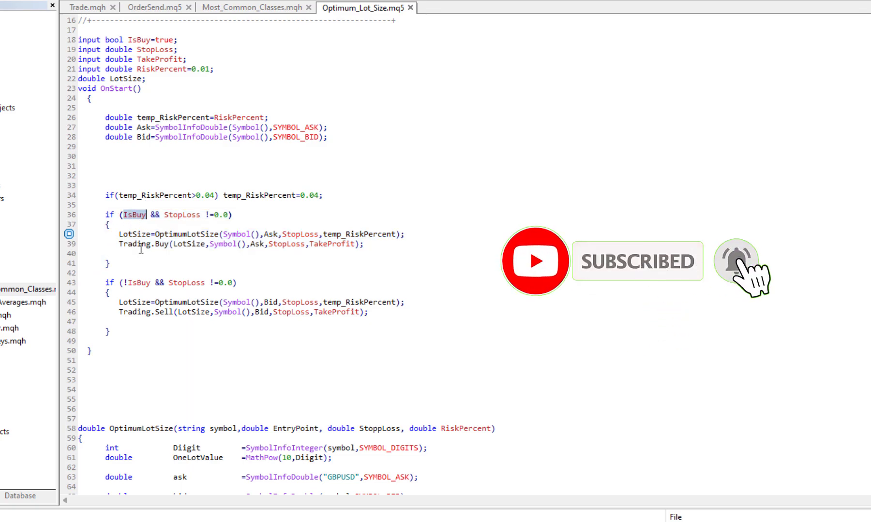
{"action": "left_click_drag", "start_coordinate": [364, 244], "coordinate": [119, 234]}
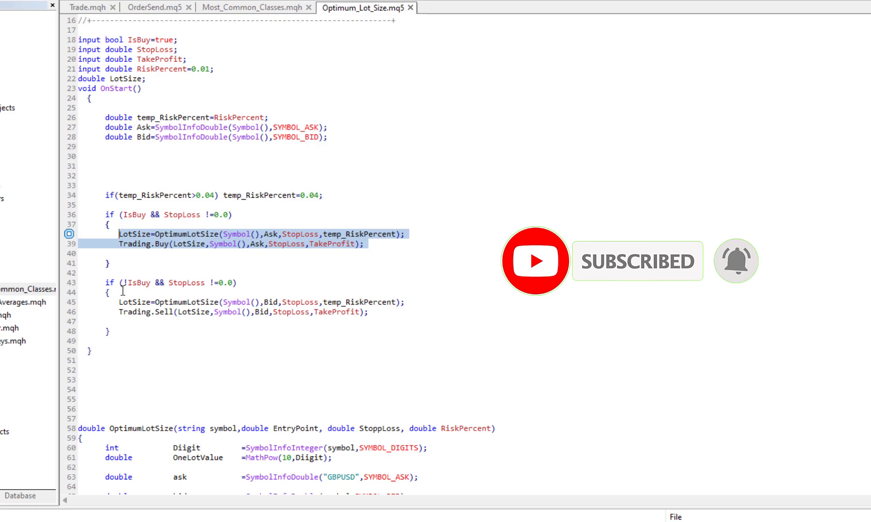
{"action": "double_click", "coordinate": [137, 283]}
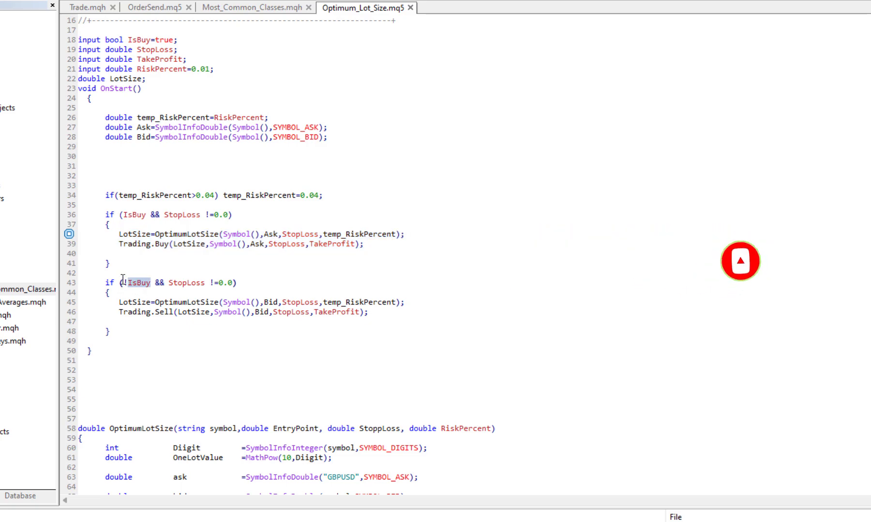
{"action": "left_click_drag", "start_coordinate": [124, 283], "coordinate": [137, 283]}
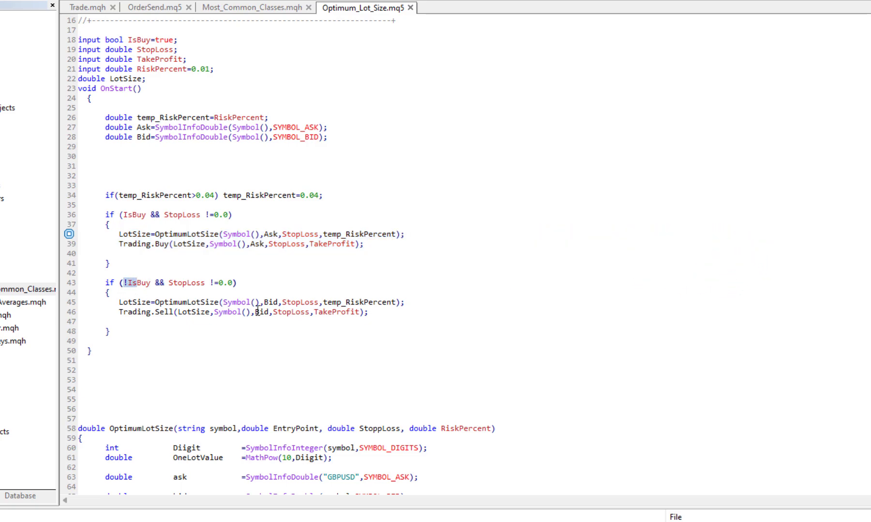
{"action": "scroll", "coordinate": [165, 328], "scroll_direction": "down", "scroll_amount": 4}
- Review the OptimumLotSize function body with its currency-conversion and JPY branches
{"action": "left_click", "coordinate": [140, 320]}
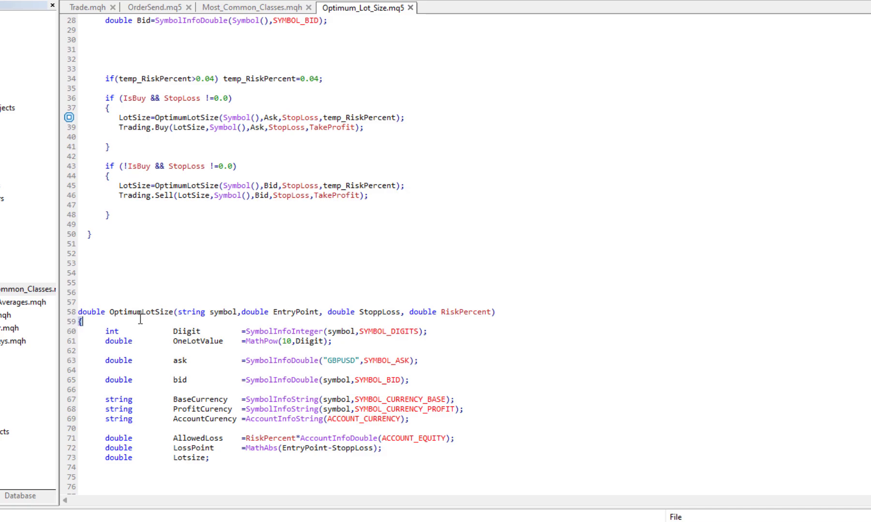
{"action": "double_click", "coordinate": [141, 312]}
{"action": "scroll", "coordinate": [134, 331], "scroll_direction": "down", "scroll_amount": 5}
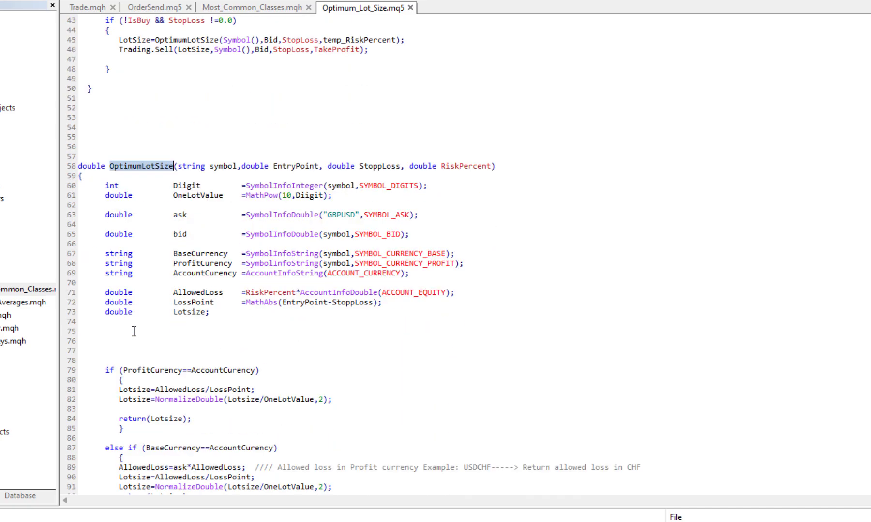
{"action": "scroll", "coordinate": [134, 331], "scroll_direction": "down", "scroll_amount": 3}
{"action": "scroll", "coordinate": [134, 331], "scroll_direction": "down", "scroll_amount": 5}
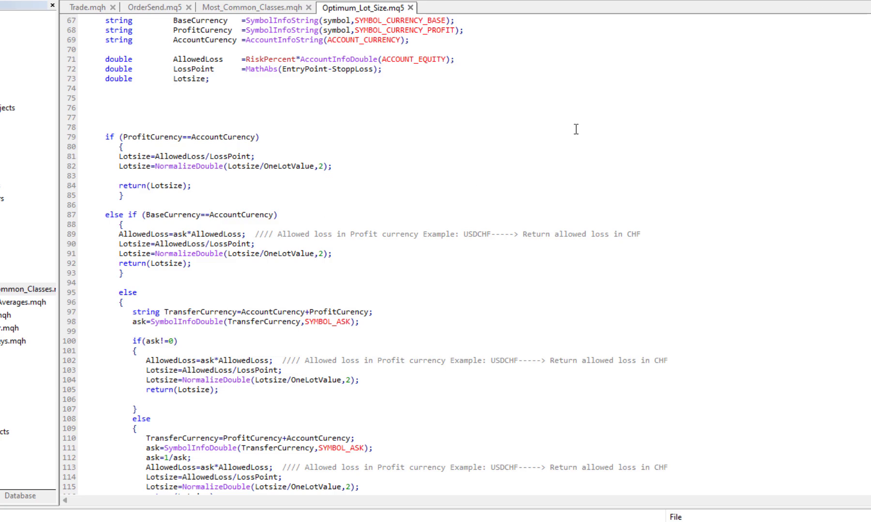
{"action": "scroll", "coordinate": [220, 173], "scroll_direction": "up", "scroll_amount": 3}
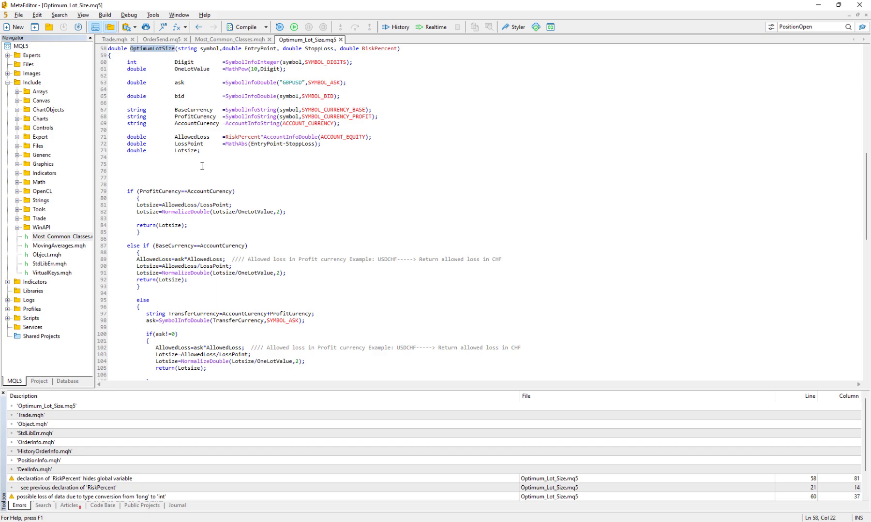
{"action": "left_click", "coordinate": [201, 166]}
{"action": "scroll", "coordinate": [202, 166], "scroll_direction": "up", "scroll_amount": 2}
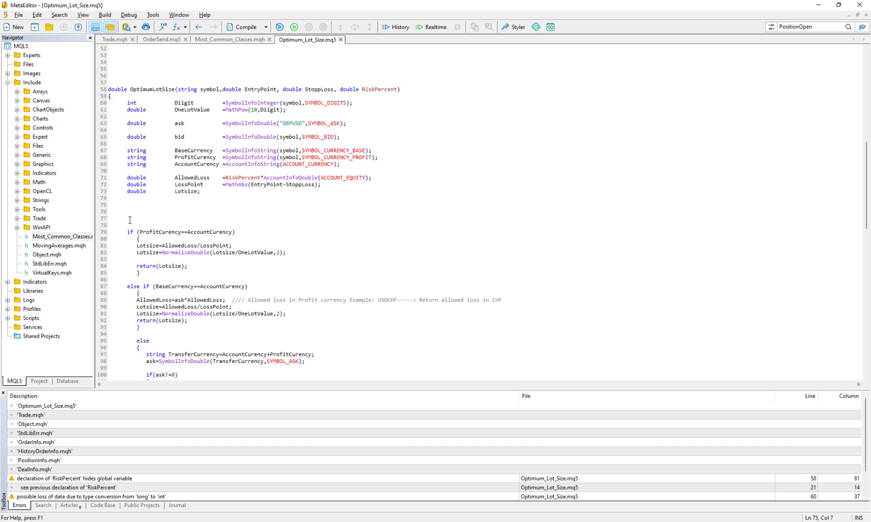
{"action": "scroll", "coordinate": [269, 220], "scroll_direction": "down", "scroll_amount": 11}
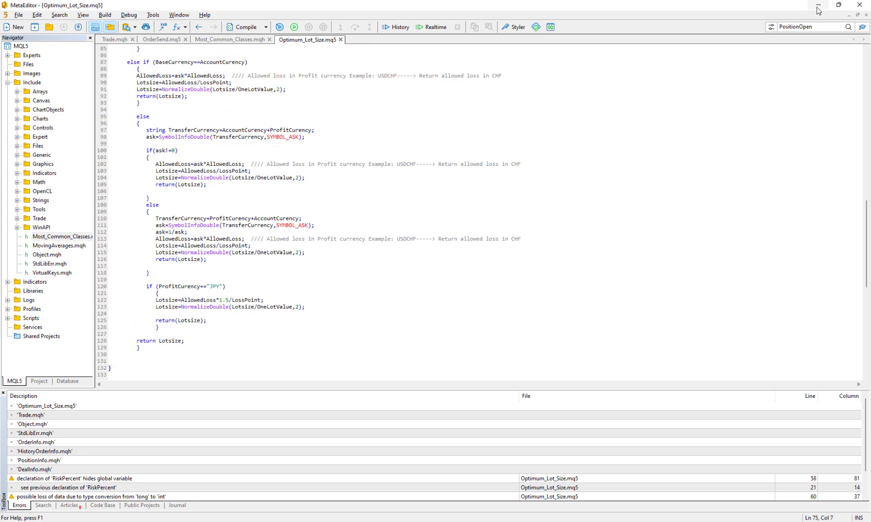
- Close MetaEditor and drop the Optimum_Lot_Size script onto the EURUSD H1 chart
{"action": "left_click", "coordinate": [857, 5]}
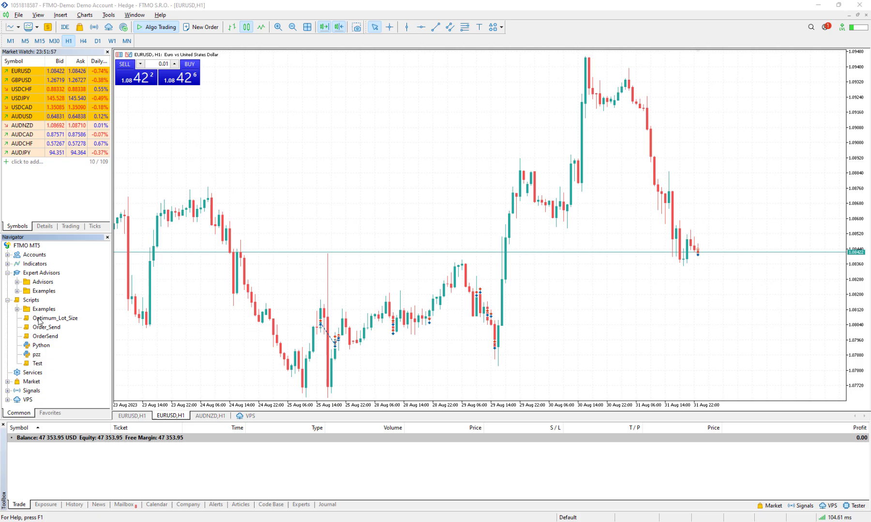
{"action": "left_click", "coordinate": [39, 320]}
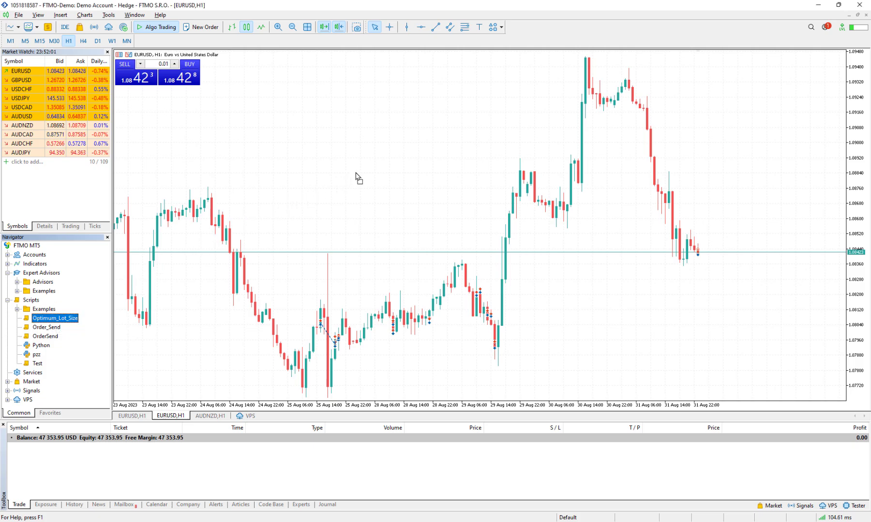
{"action": "left_click_drag", "start_coordinate": [356, 174], "coordinate": [356, 173]}
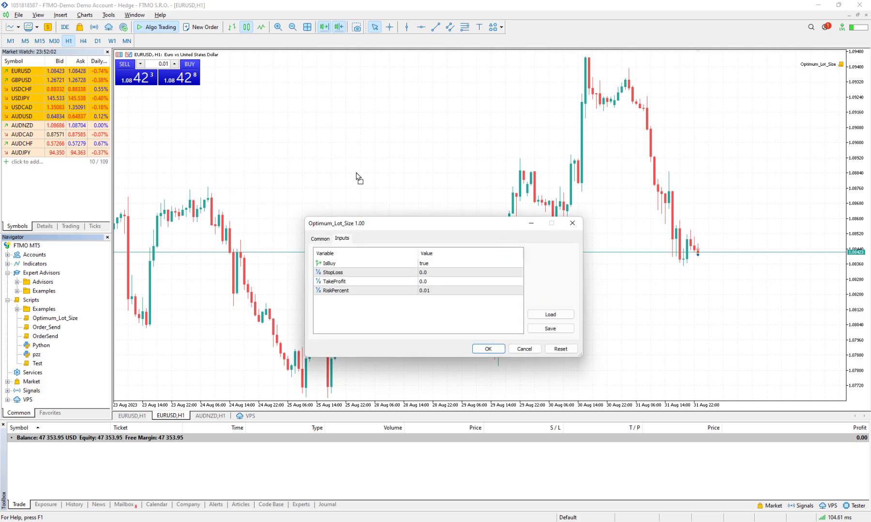
- Toggle IsBuy to false and back to true, then select the StopLoss input
{"action": "double_click", "coordinate": [425, 266]}
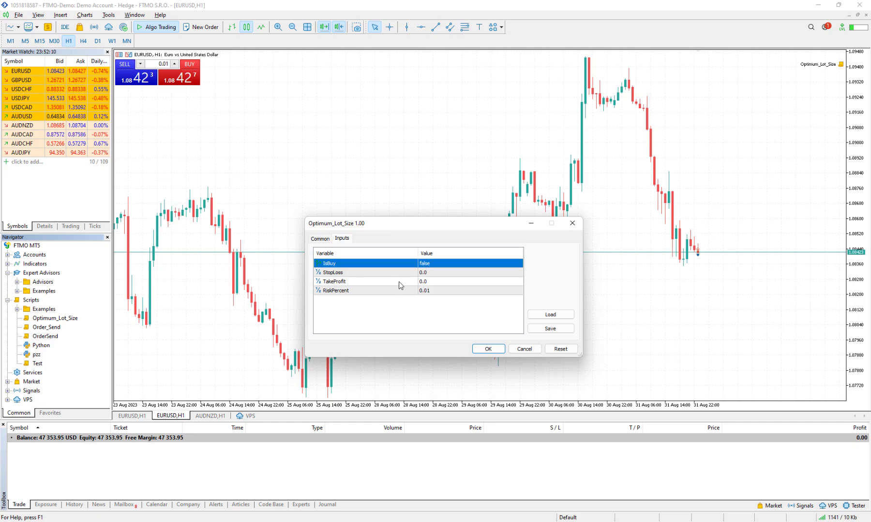
{"action": "double_click", "coordinate": [425, 266]}
{"action": "left_click", "coordinate": [425, 272]}
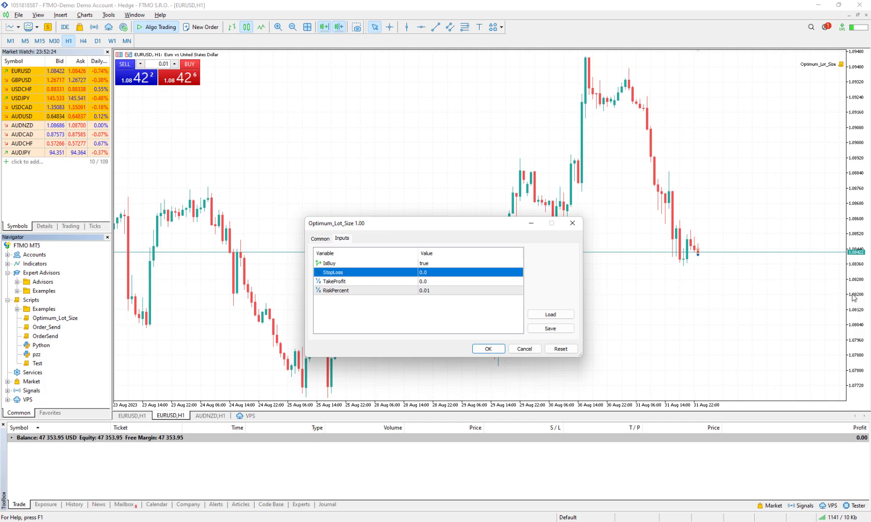
- Run the script with StopLoss 1.082 and TakeProfit 1.087, opening a 2.1-lot buy
{"action": "left_click", "coordinate": [430, 273]}
{"action": "type", "text": "1"}
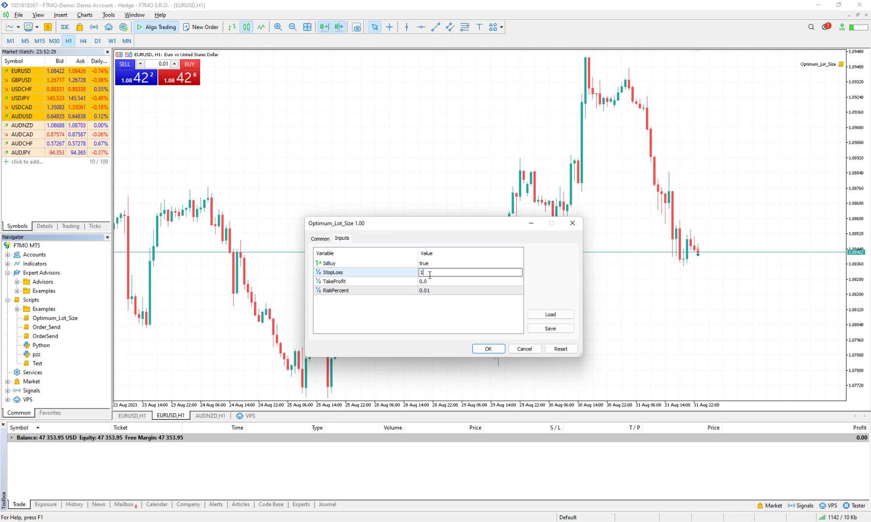
{"action": "type", "text": ".082"}
{"action": "left_click", "coordinate": [428, 282]}
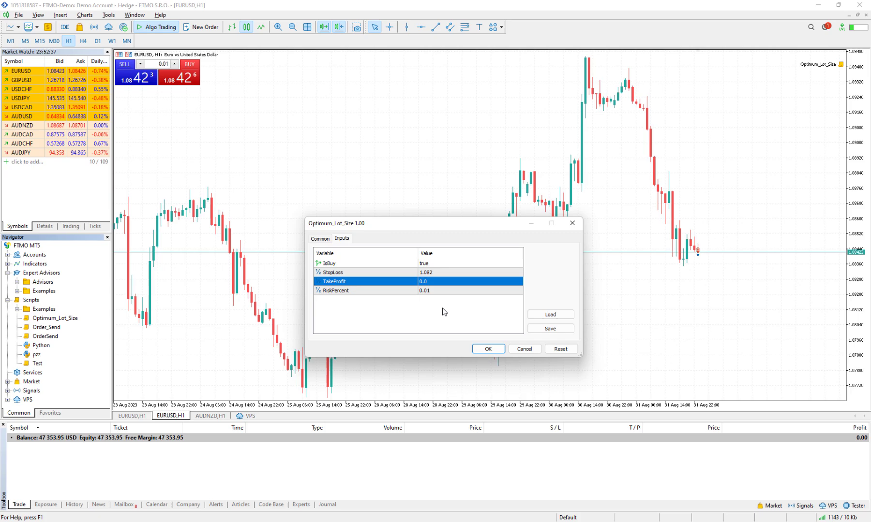
{"action": "left_click", "coordinate": [442, 281]}
{"action": "type", "text": "1"}
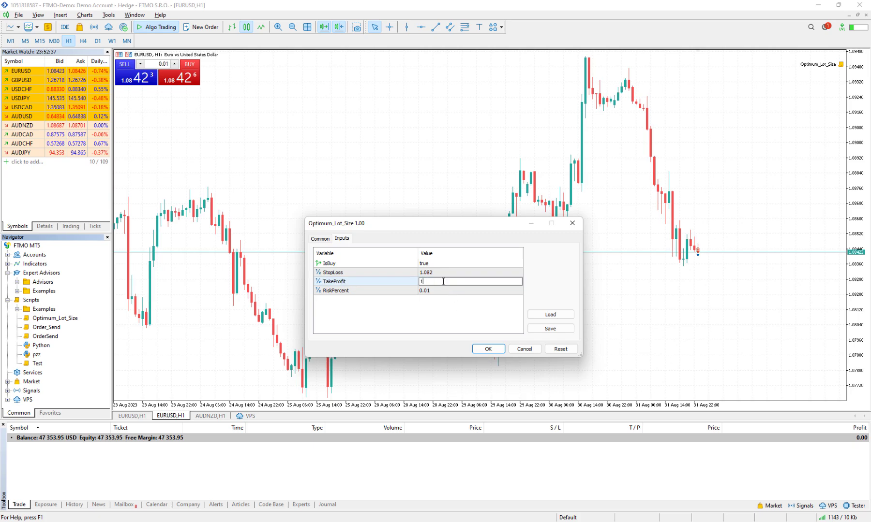
{"action": "type", "text": ".087"}
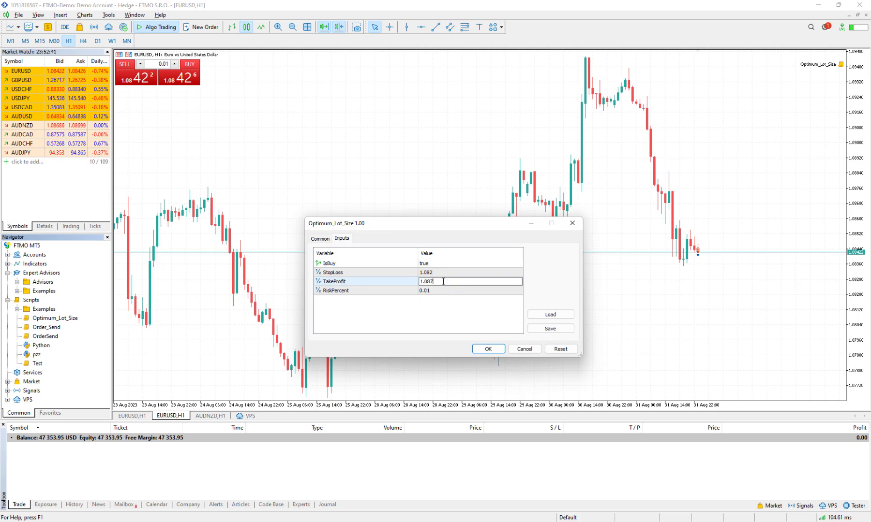
{"action": "left_click", "coordinate": [366, 321]}
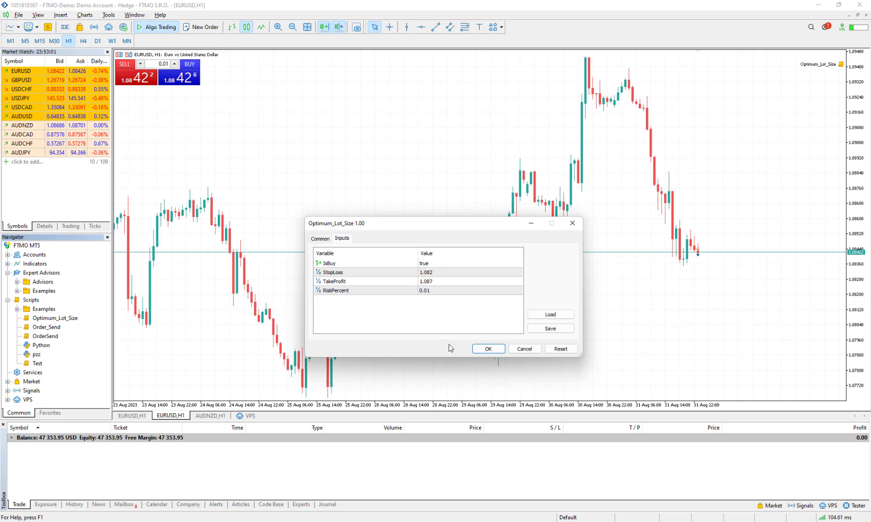
{"action": "left_click", "coordinate": [488, 350]}
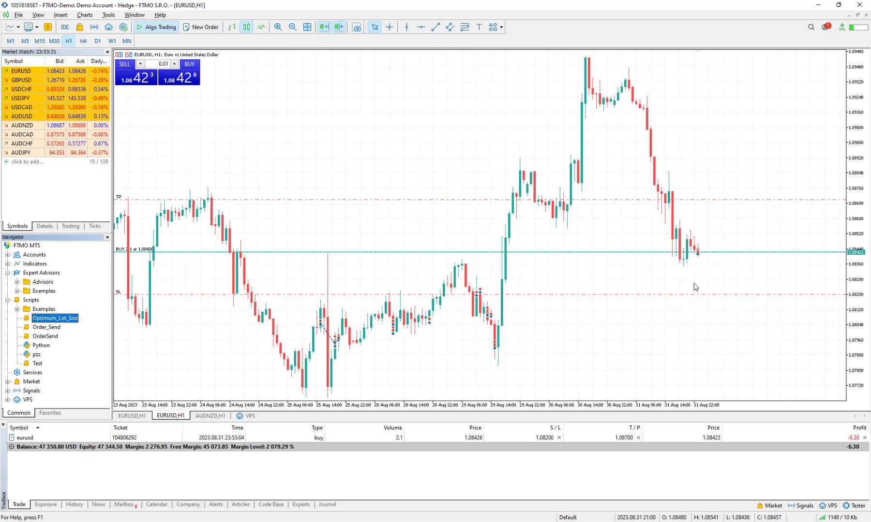
- Close the 2.1-lot EURUSD buy from the position line's context menu
{"action": "right_click", "coordinate": [735, 250]}
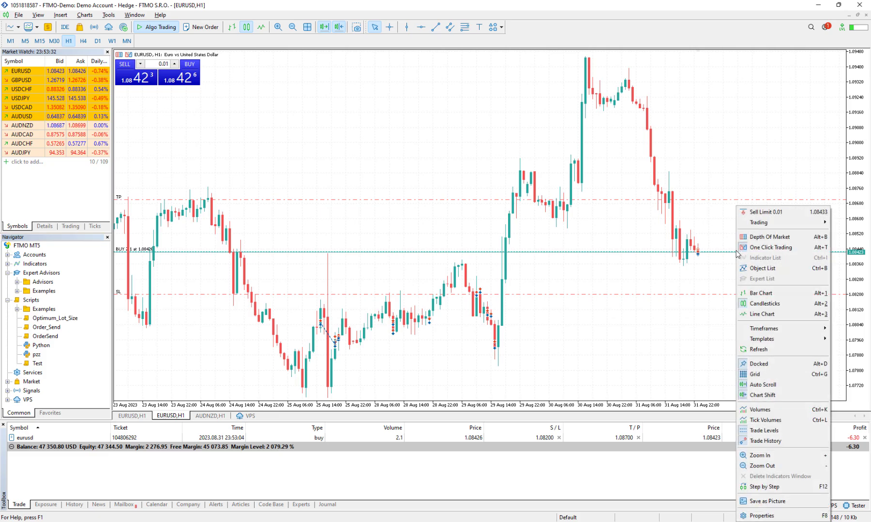
{"action": "left_click", "coordinate": [727, 256]}
{"action": "right_click", "coordinate": [723, 251]}
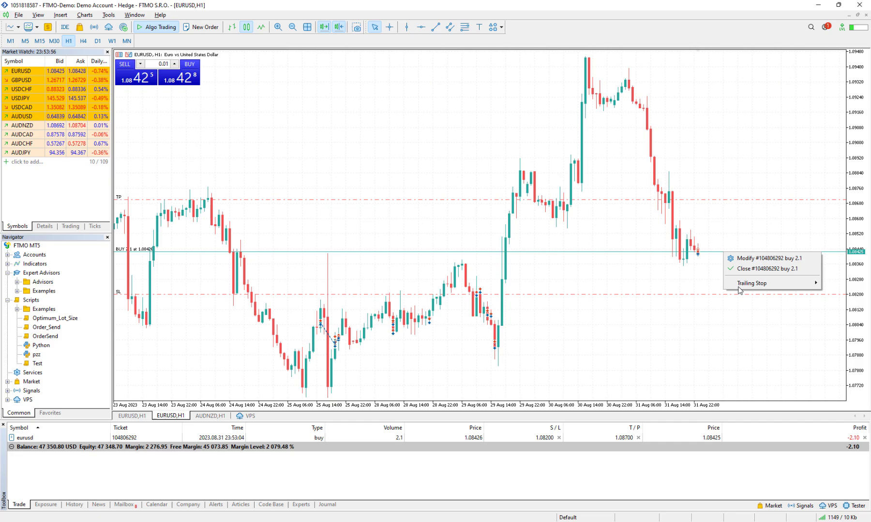
{"action": "left_click", "coordinate": [757, 276]}
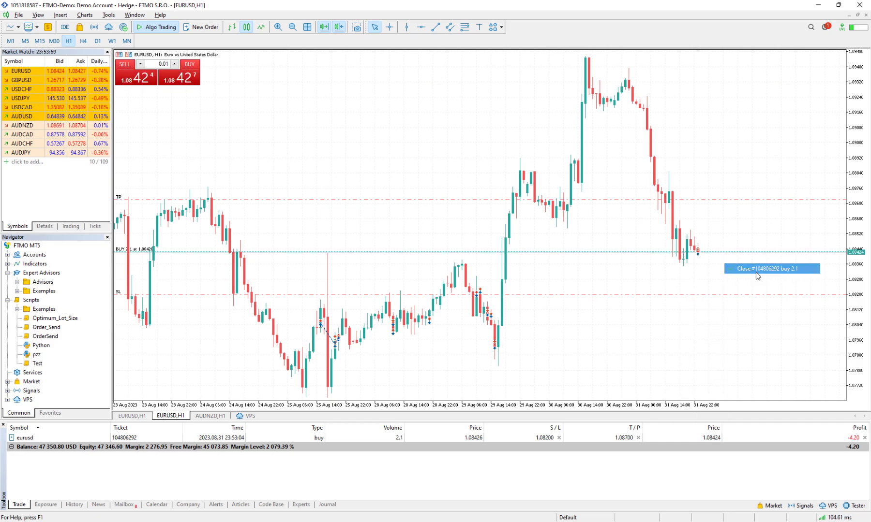
- Run Optimum_Lot_Size with stop loss 1.08360, opening a 6.96-lot buy, then bring up its position actions
{"action": "left_click_drag", "start_coordinate": [40, 320], "coordinate": [651, 268]}
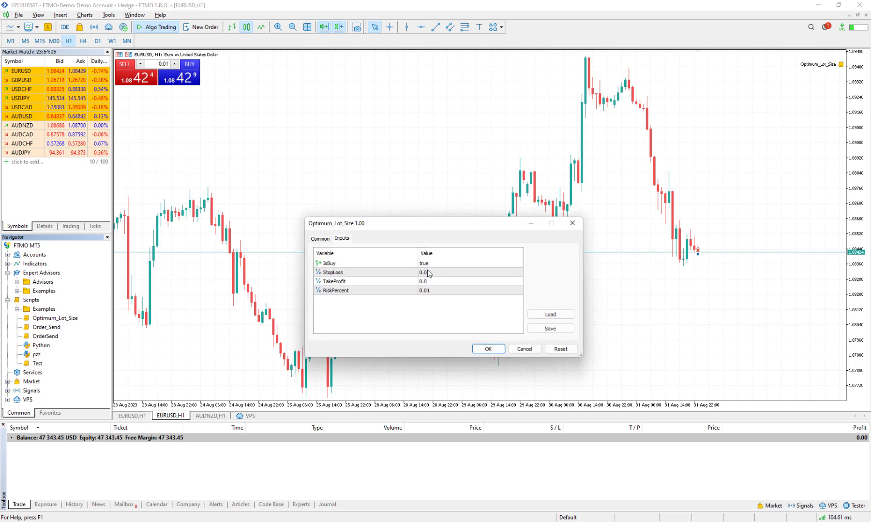
{"action": "double_click", "coordinate": [430, 272]}
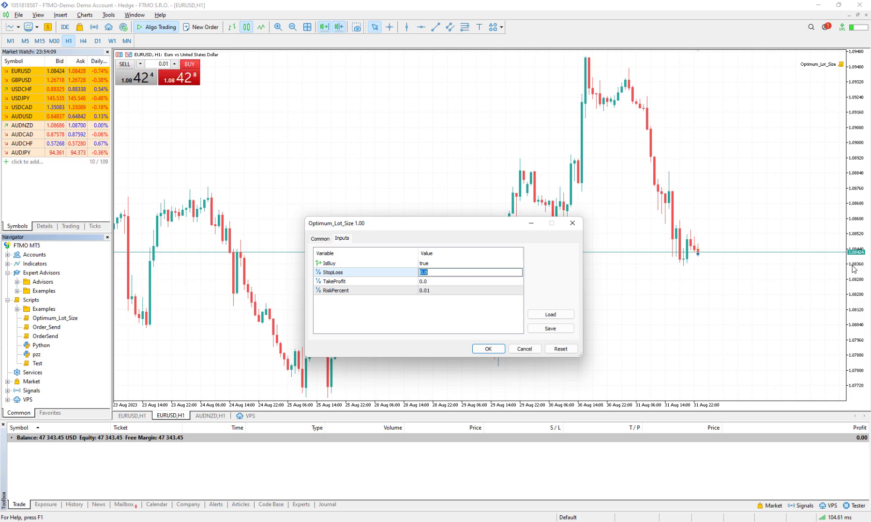
{"action": "type", "text": "1.0"}
{"action": "left_click", "coordinate": [495, 349]}
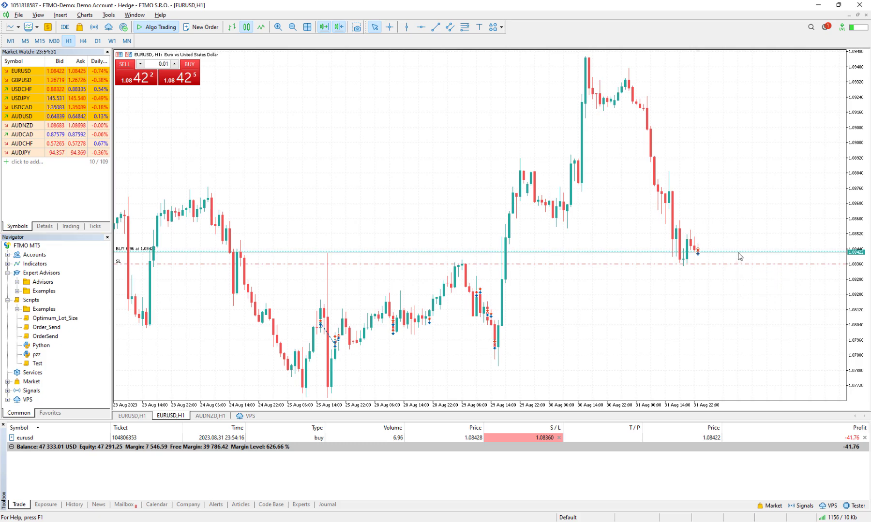
{"action": "right_click", "coordinate": [737, 255]}
{"action": "right_click", "coordinate": [731, 252]}
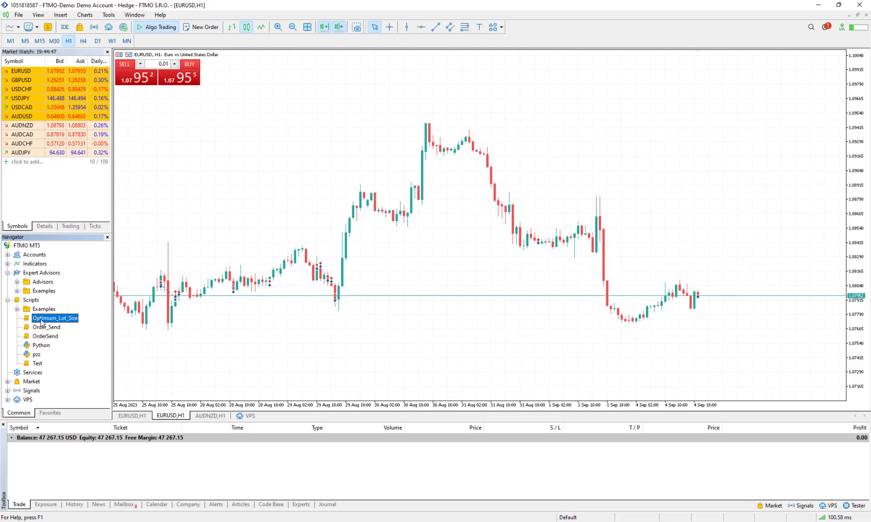
- Run the script as a sell with StopLoss 1.08165 and RiskPercent 0.02, opening 4.44 lots
{"action": "left_click_drag", "start_coordinate": [55, 318], "coordinate": [515, 278]}
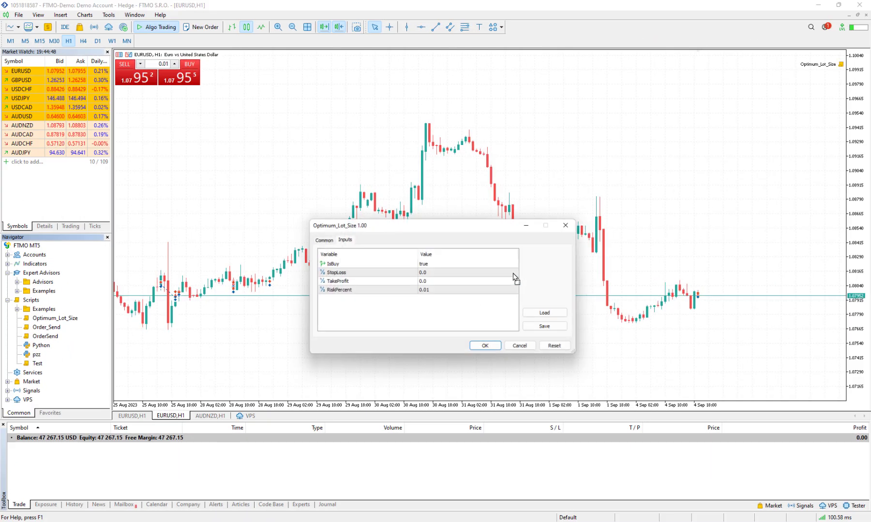
{"action": "double_click", "coordinate": [424, 263]}
{"action": "double_click", "coordinate": [427, 273]}
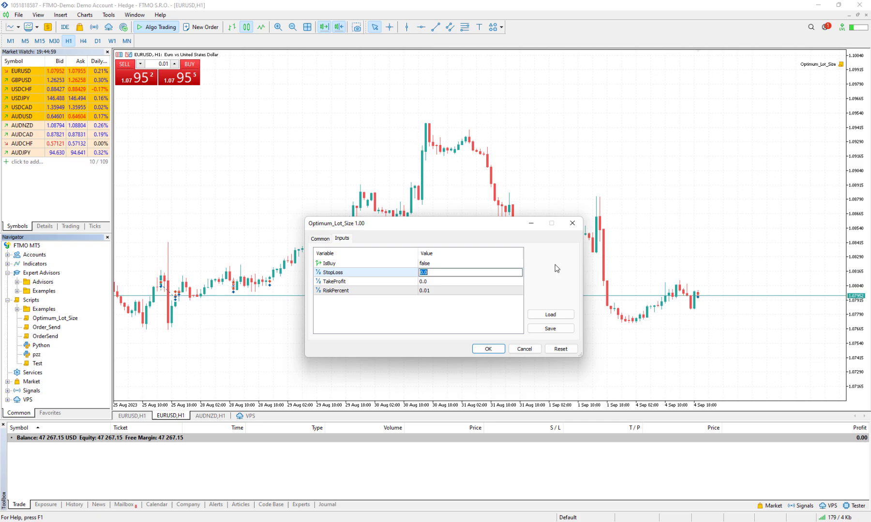
{"action": "type", "text": "1.0"}
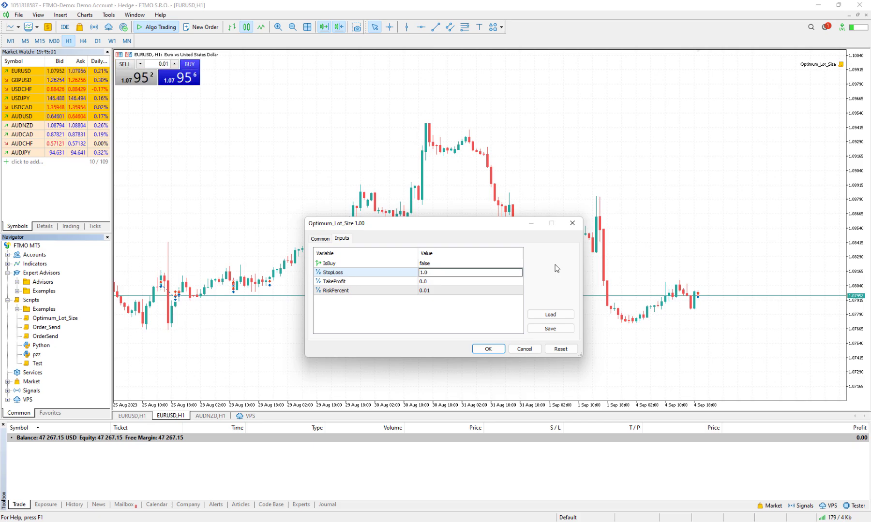
{"action": "type", "text": "8165"}
{"action": "left_click", "coordinate": [426, 291]}
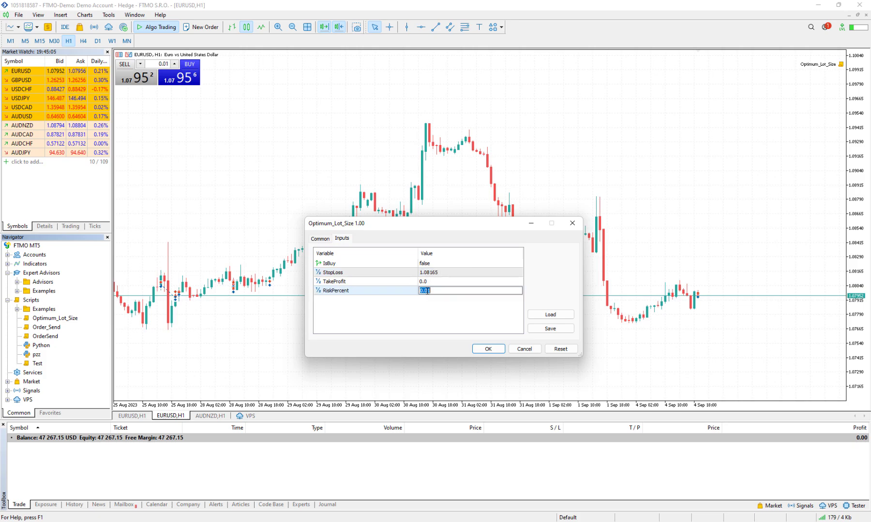
{"action": "left_click_drag", "start_coordinate": [428, 291], "coordinate": [432, 291]}
{"action": "type", "text": "2"}
{"action": "left_click", "coordinate": [423, 312]}
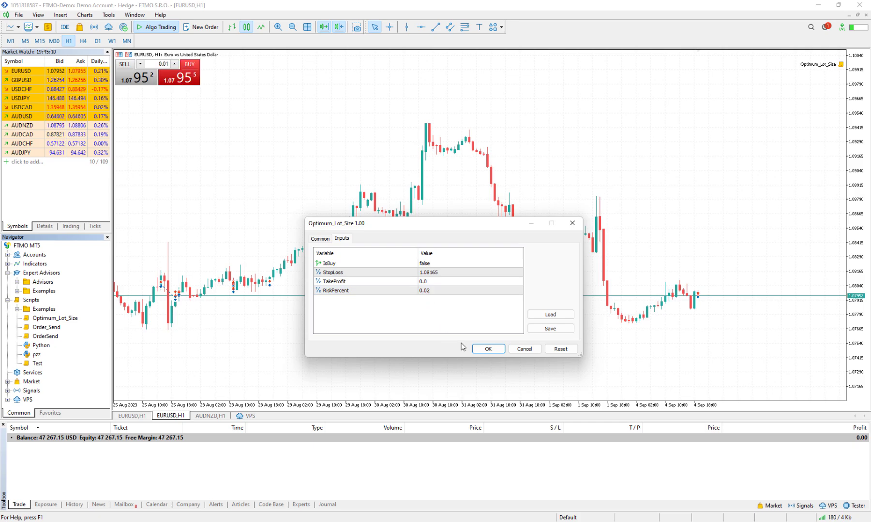
{"action": "left_click", "coordinate": [488, 349]}
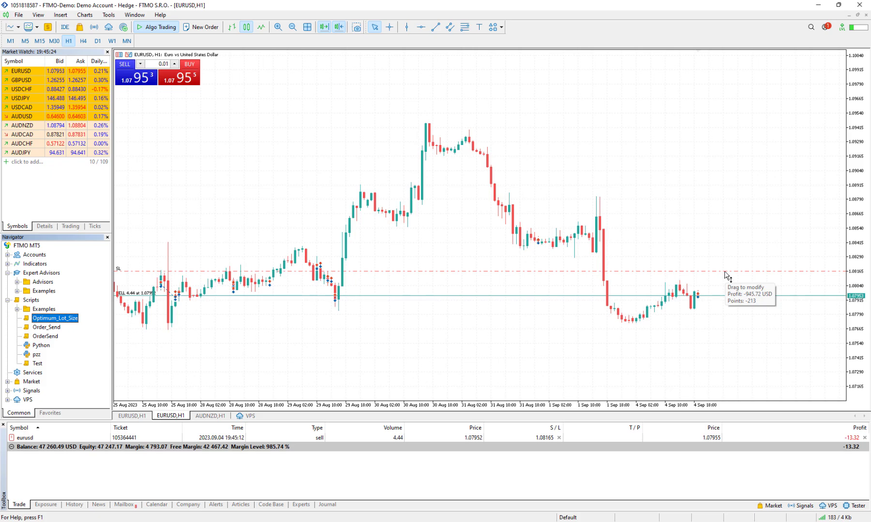
- Close the 4.44-lot EURUSD sell from the position line's context menu
{"action": "right_click", "coordinate": [717, 294]}
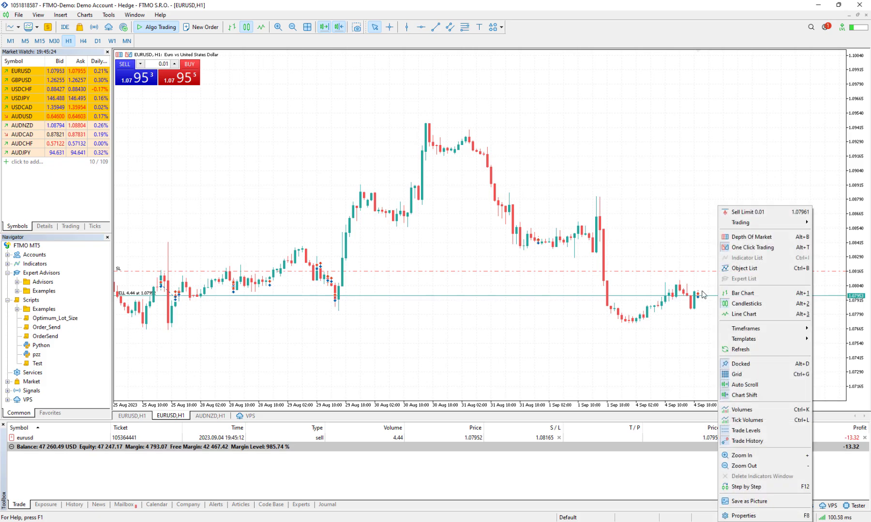
{"action": "left_click", "coordinate": [703, 278]}
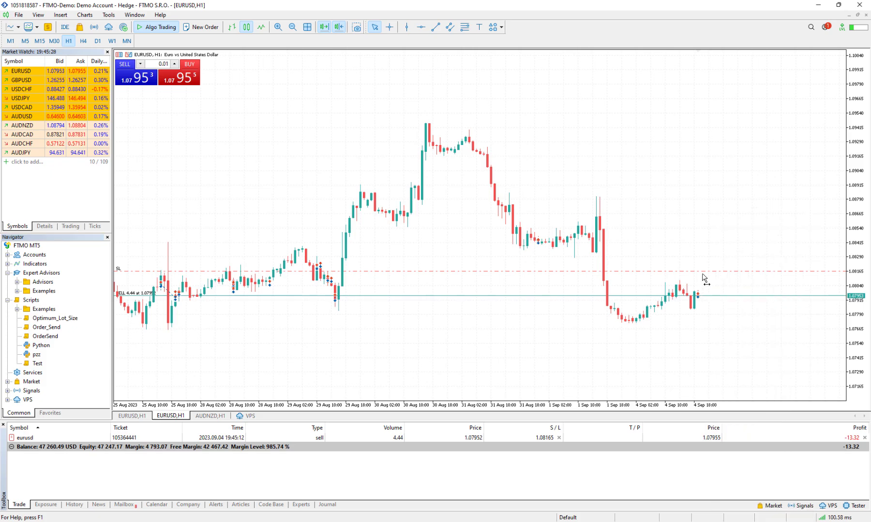
{"action": "right_click", "coordinate": [717, 296]}
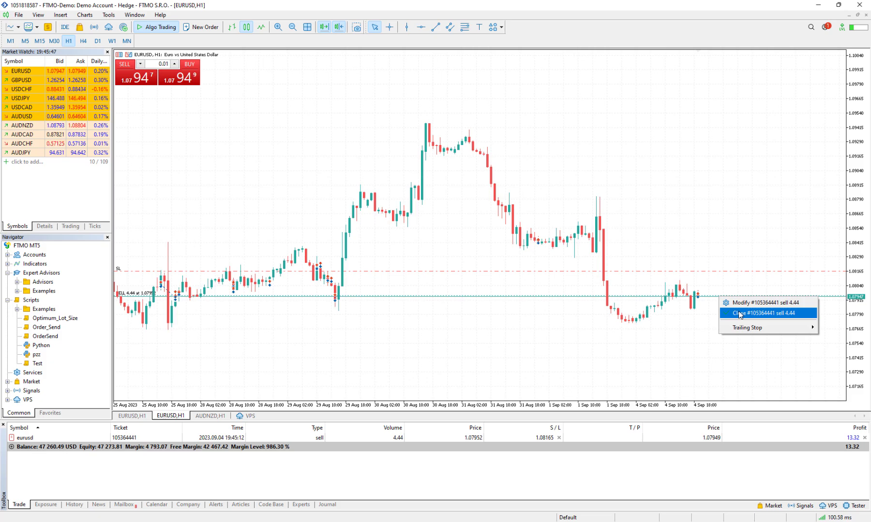
{"action": "left_click", "coordinate": [739, 314]}
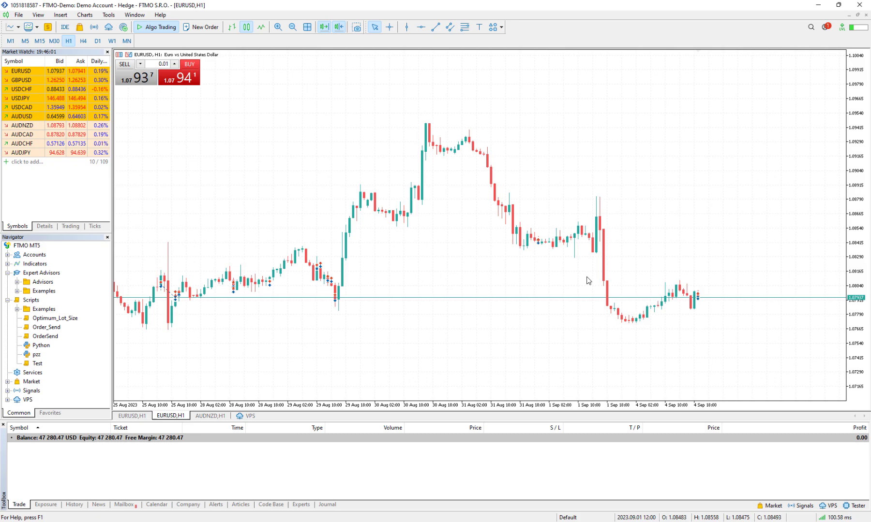